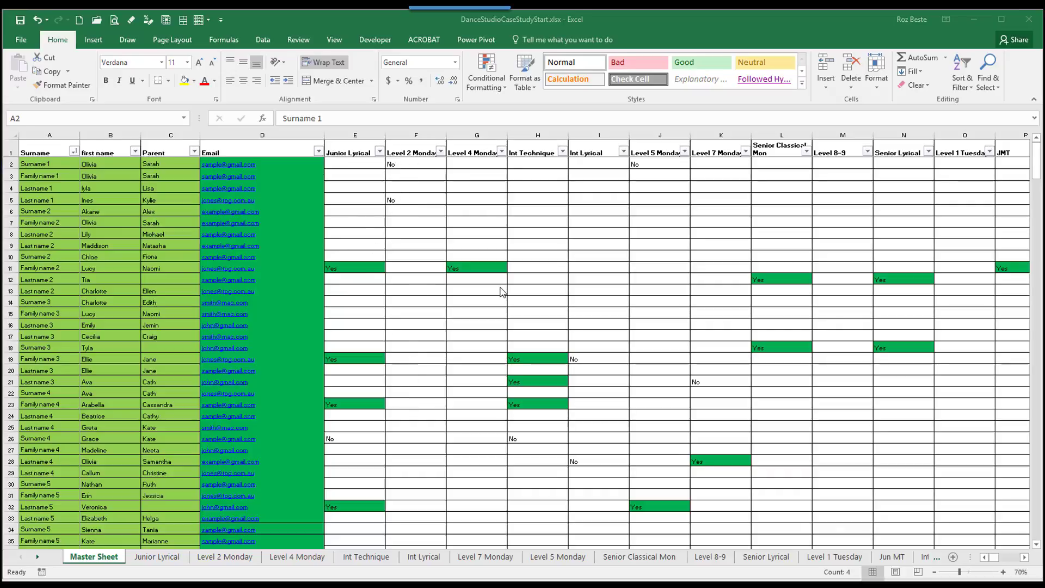
# Look over the student roster and its class enrolment columns on the Master Sheet.
pyautogui.click(484, 360)
pyautogui.scroll(-2, 483, 358)
pyautogui.scroll(2, 483, 358)
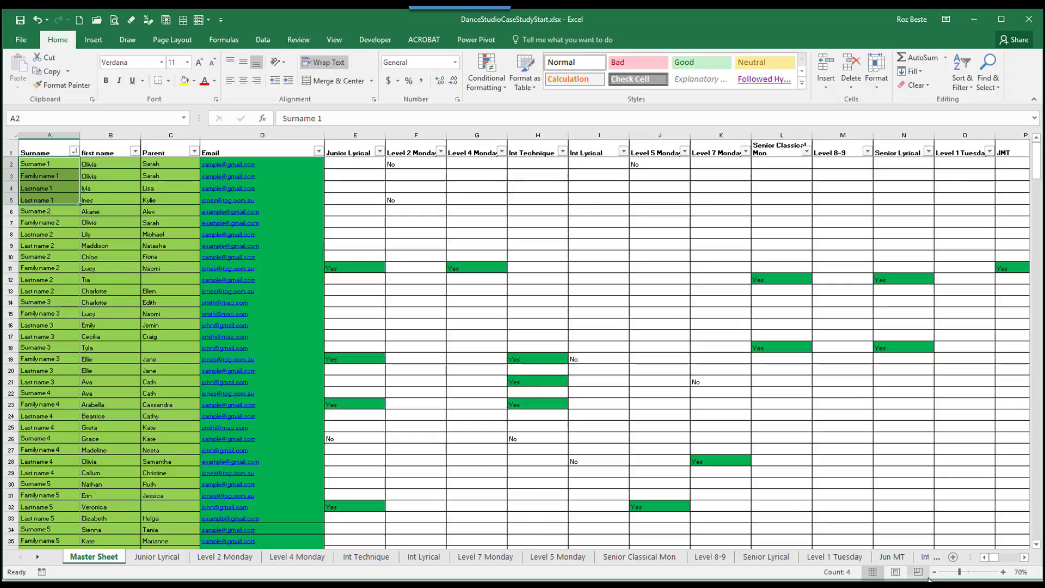
pyautogui.click(1005, 559)
pyautogui.moveTo(1007, 561); pyautogui.dragTo(970, 562)
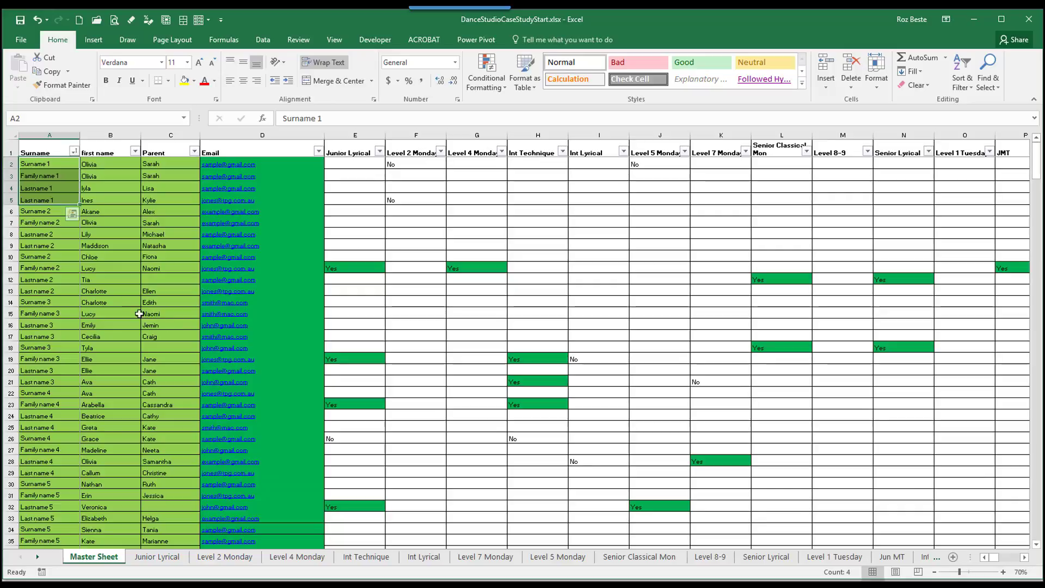
pyautogui.click(90, 293)
pyautogui.scroll(-4, 93, 331)
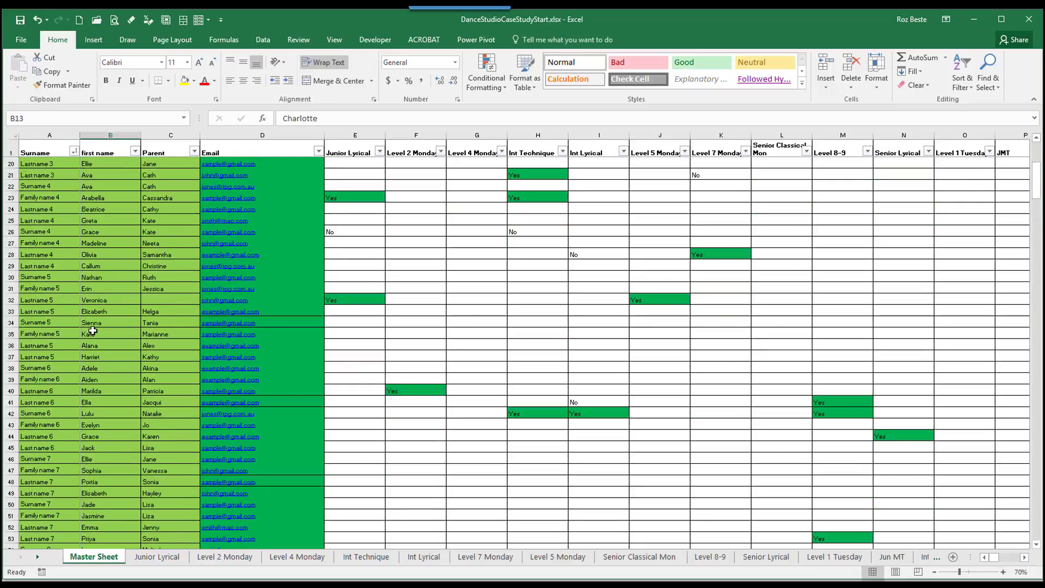
pyautogui.scroll(4, 92, 330)
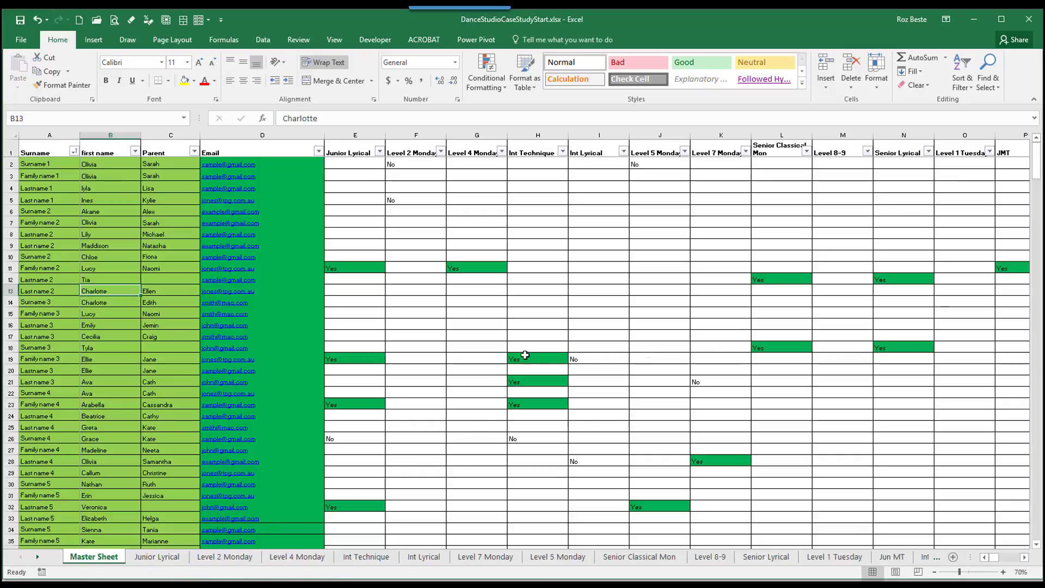
# Review the Junior Lyrical, Level 2 Monday and Level 4 Monday class sheets, including the Level 4 Monday PivotTable, and return to the Master Sheet.
pyautogui.click(157, 556)
pyautogui.click(238, 558)
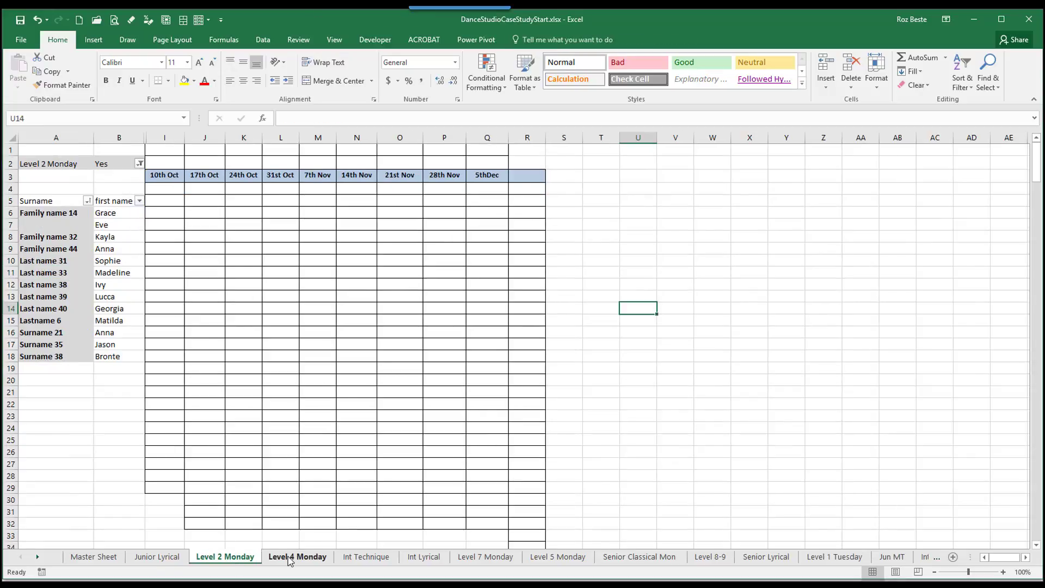
pyautogui.click(297, 557)
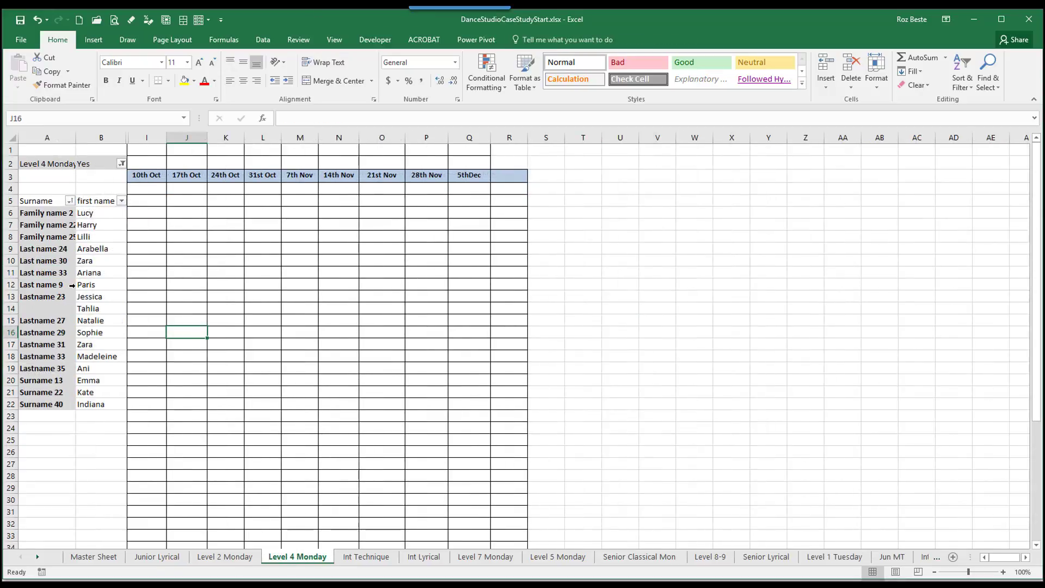
pyautogui.click(44, 284)
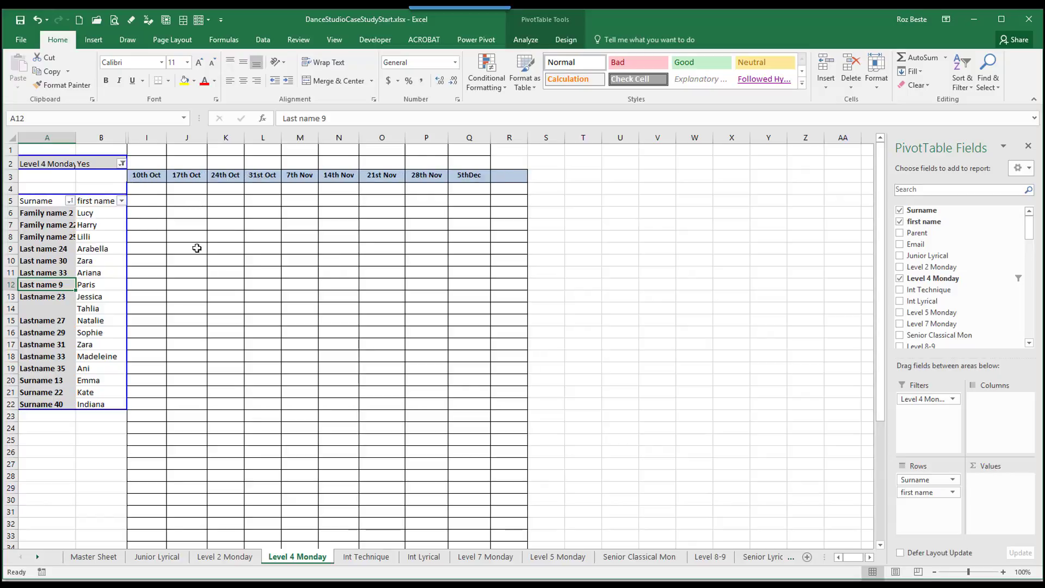
pyautogui.click(369, 443)
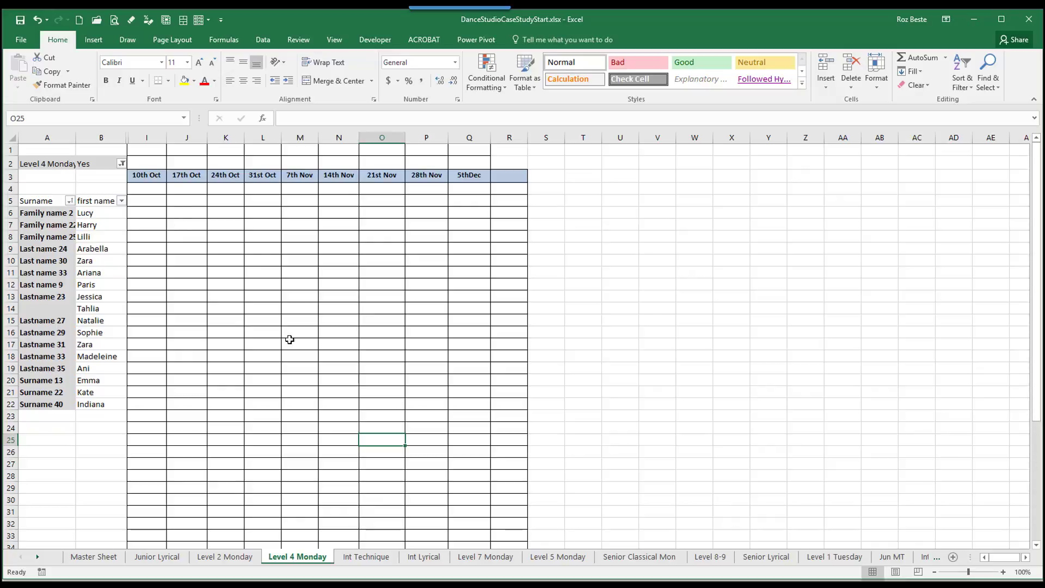
pyautogui.click(229, 556)
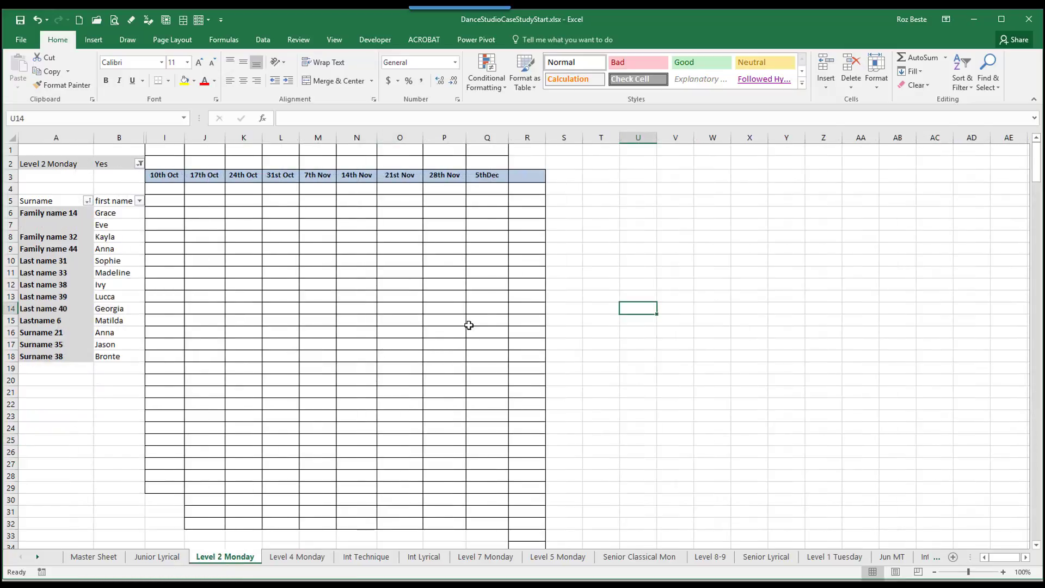
pyautogui.click(94, 557)
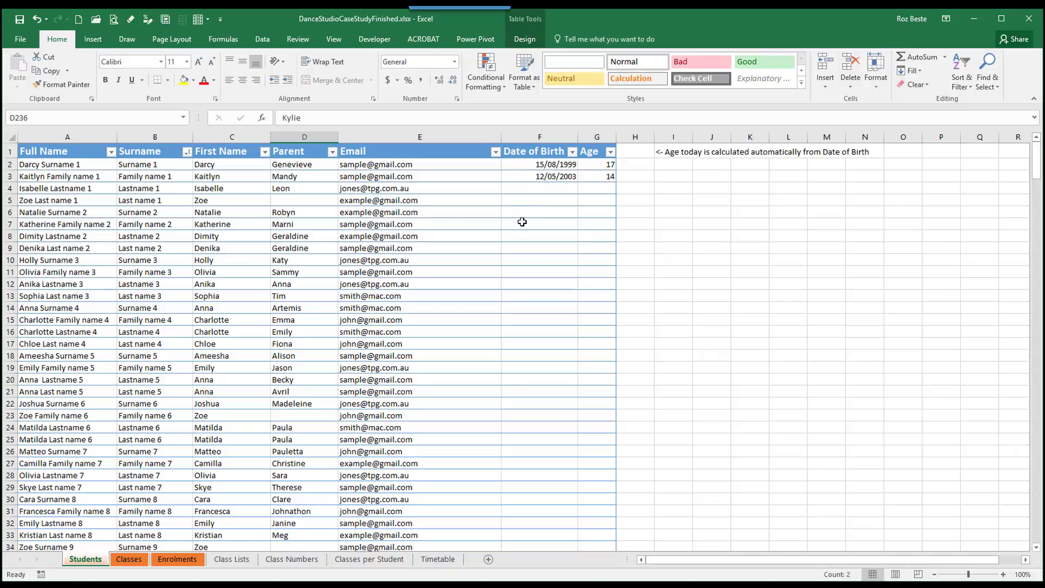
# Examine the Classes sheet and the student choices offered in the Full Name column of the Enrolments sheet.
pyautogui.click(128, 561)
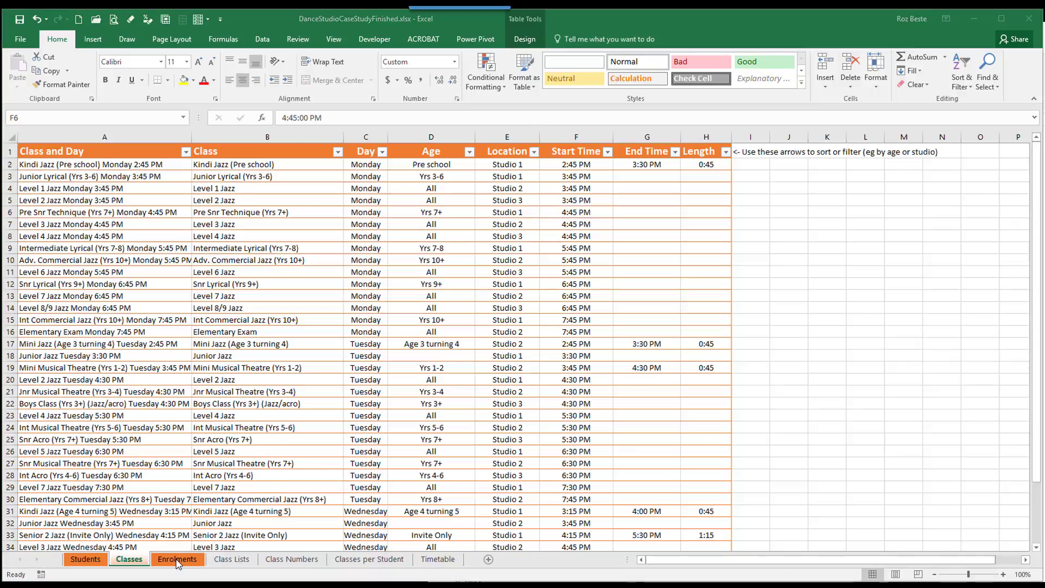
pyautogui.click(177, 559)
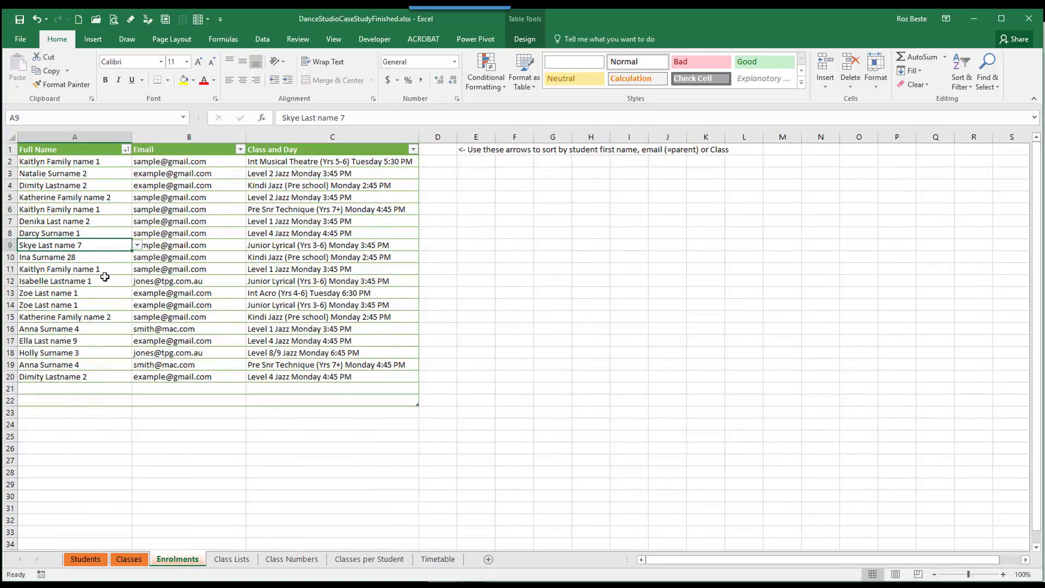
pyautogui.click(137, 246)
pyautogui.moveTo(137, 269)
pyautogui.mouseDown()
pyautogui.moveTo(138, 279)
pyautogui.moveTo(138, 261)
pyautogui.mouseUp()
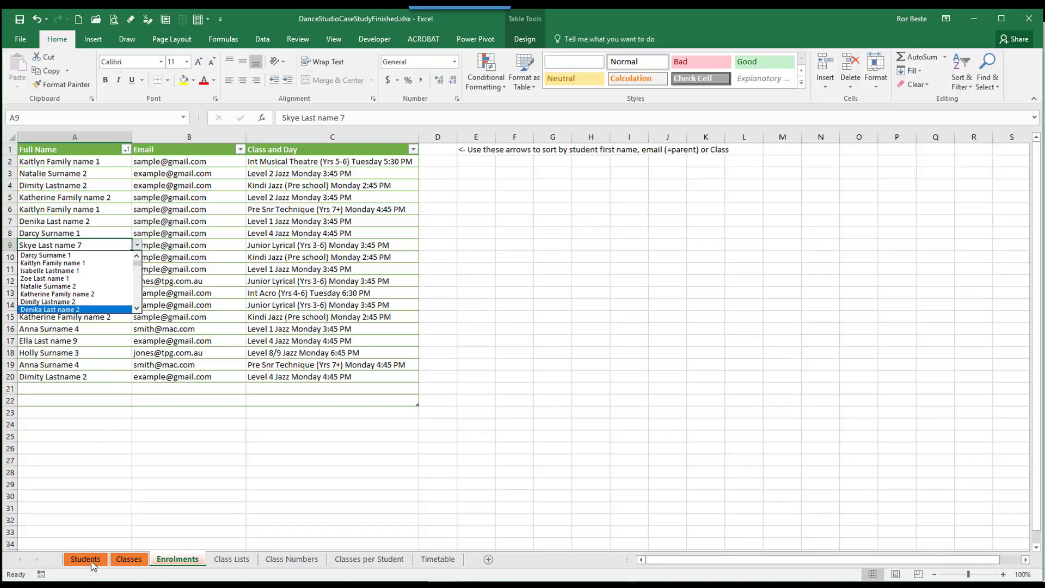
pyautogui.press('Escape')
# Add an enrolment in row 21 by choosing a listed student and the class Level 7 Jazz Monday 6:45 PM.
pyautogui.click(126, 388)
pyautogui.click(138, 388)
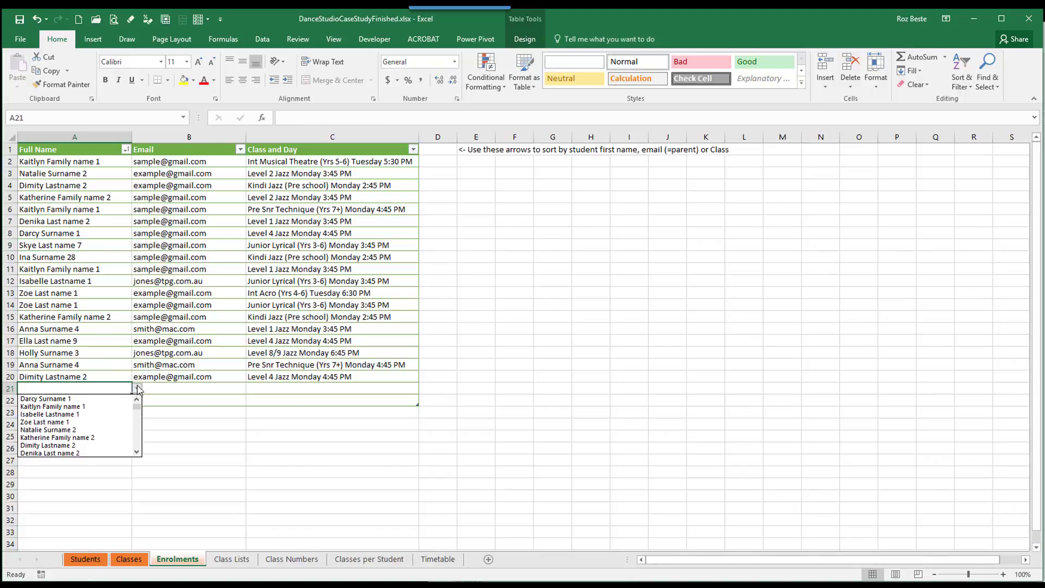
pyautogui.moveTo(137, 406); pyautogui.dragTo(137, 418)
pyautogui.click(106, 408)
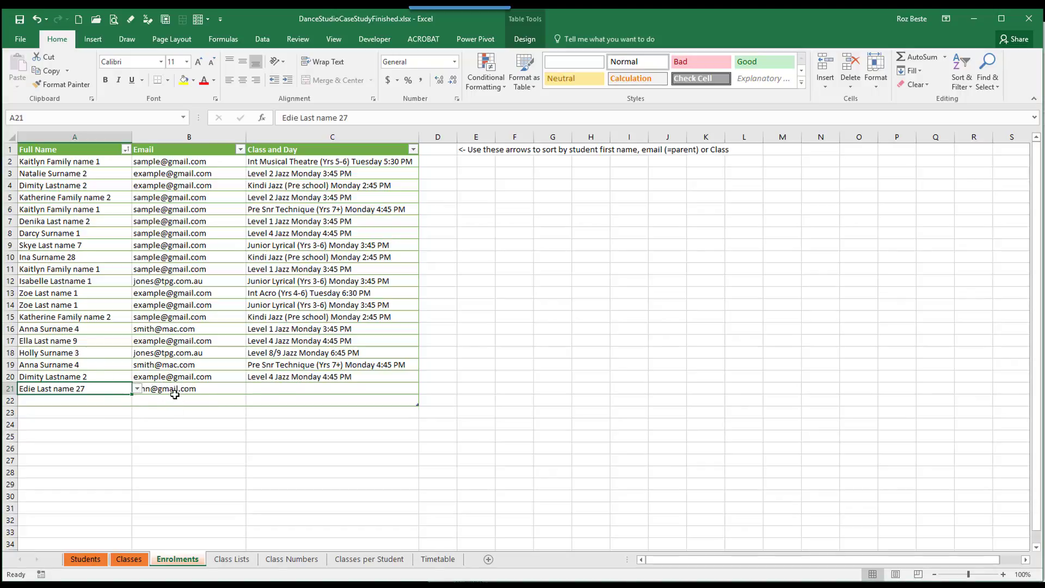
pyautogui.click(280, 389)
pyautogui.click(423, 389)
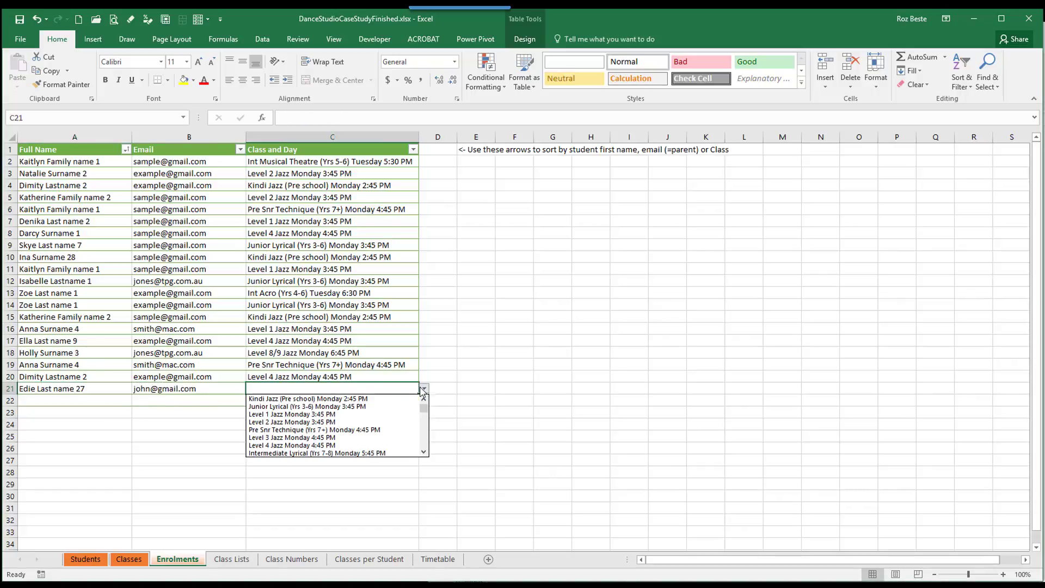
pyautogui.moveTo(425, 410); pyautogui.dragTo(425, 420)
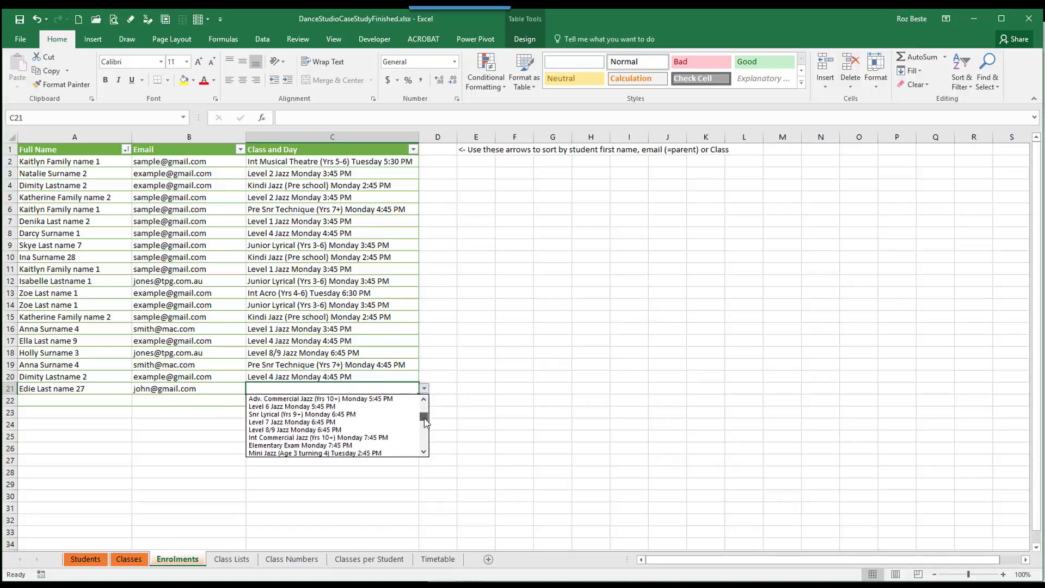
pyautogui.click(349, 425)
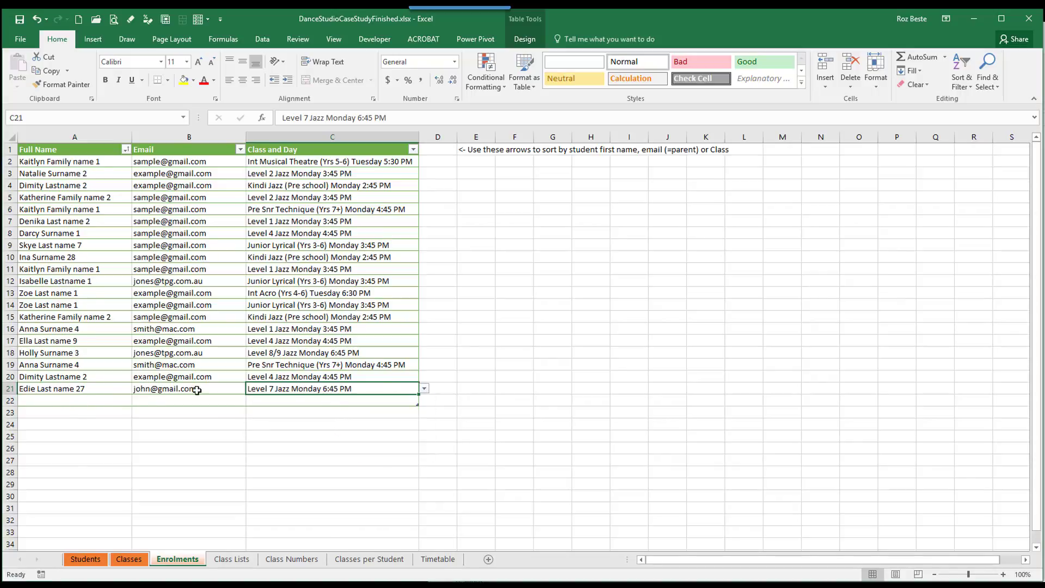
# Sort the enrolments A to Z by Class and Day, and again A to Z by Full Name.
pyautogui.click(414, 149)
pyautogui.click(403, 164)
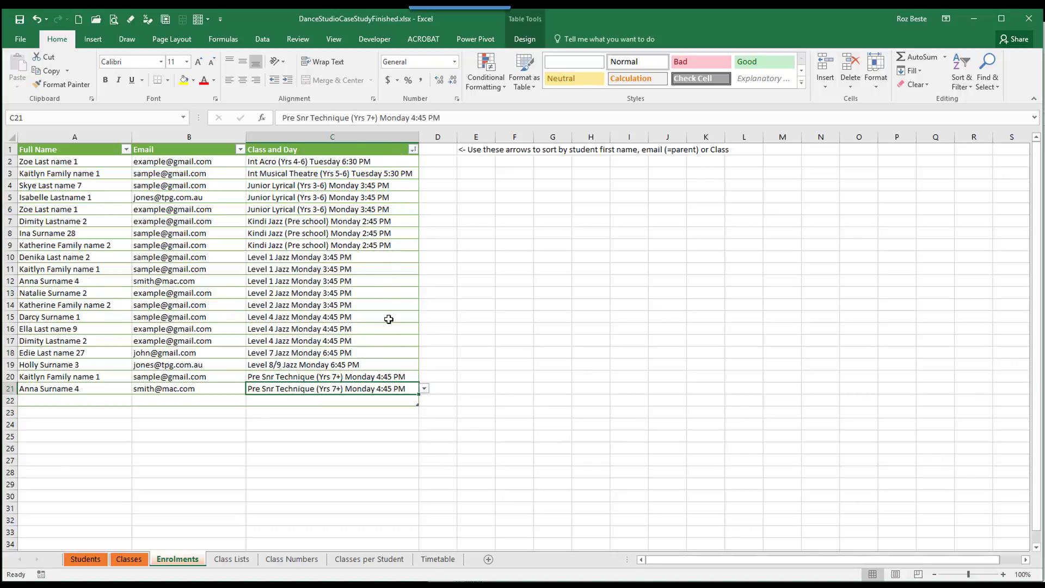
pyautogui.click(413, 149)
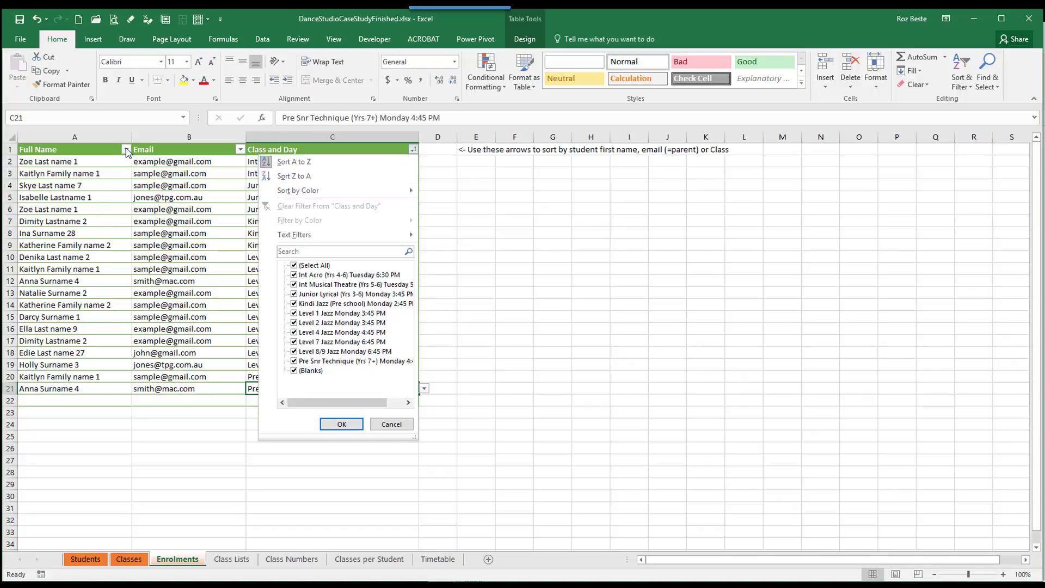
pyautogui.click(126, 149)
pyautogui.click(93, 161)
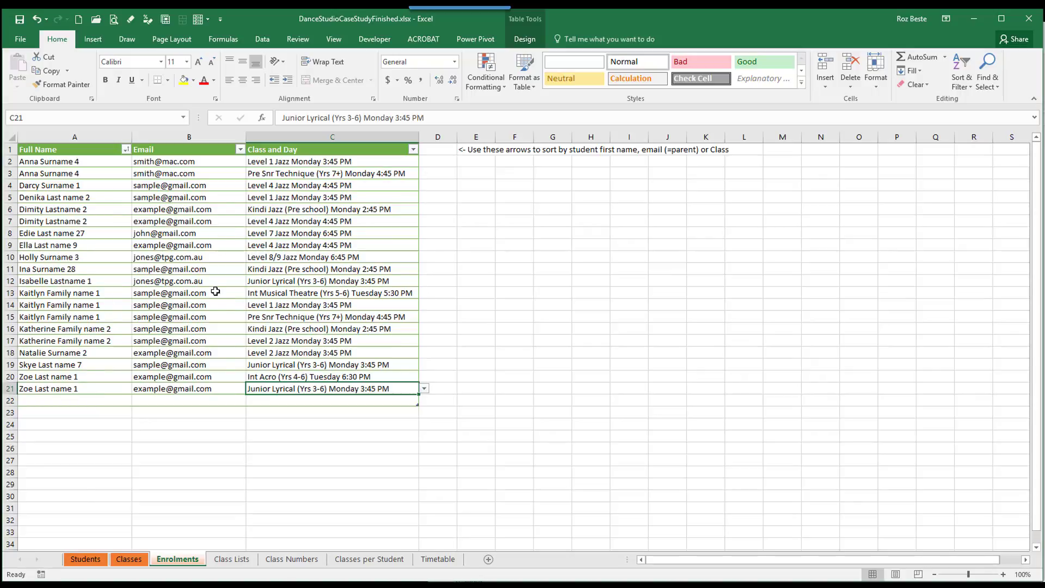
# Filter the attendance list on the Class Lists sheet to Level 2 Jazz Monday 3:45 PM.
pyautogui.click(235, 564)
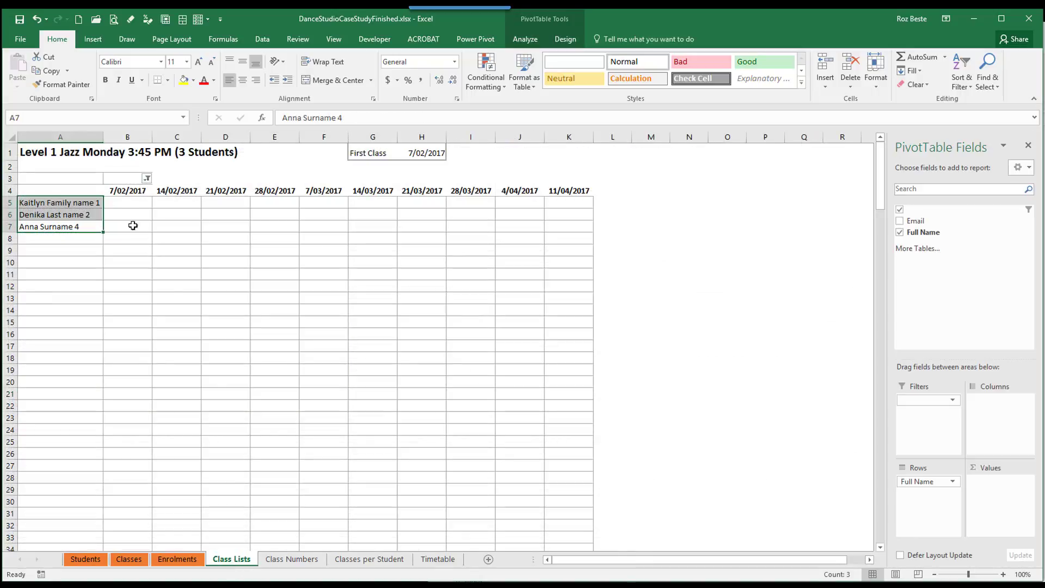
pyautogui.click(115, 180)
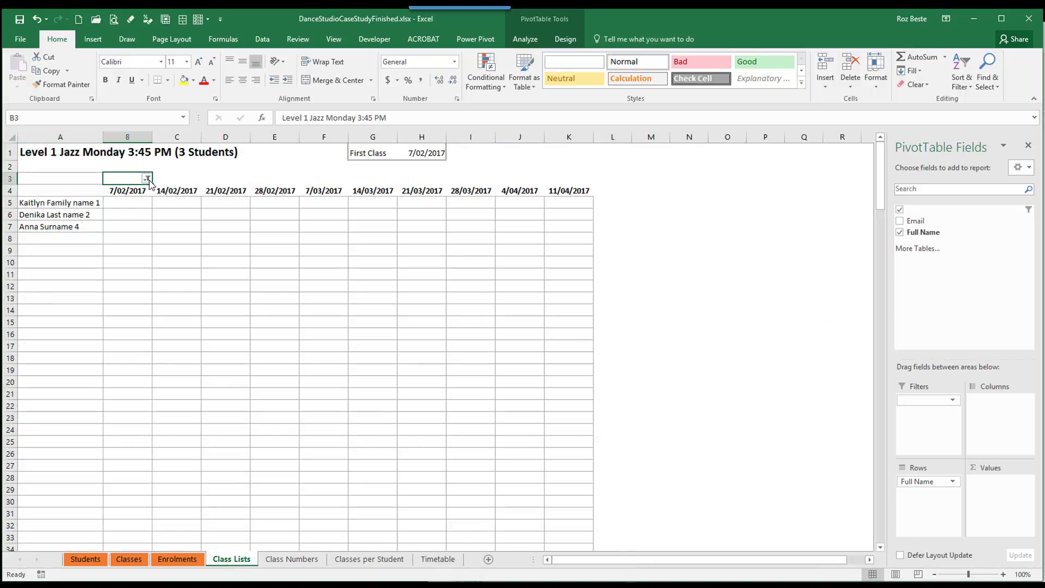
pyautogui.click(147, 179)
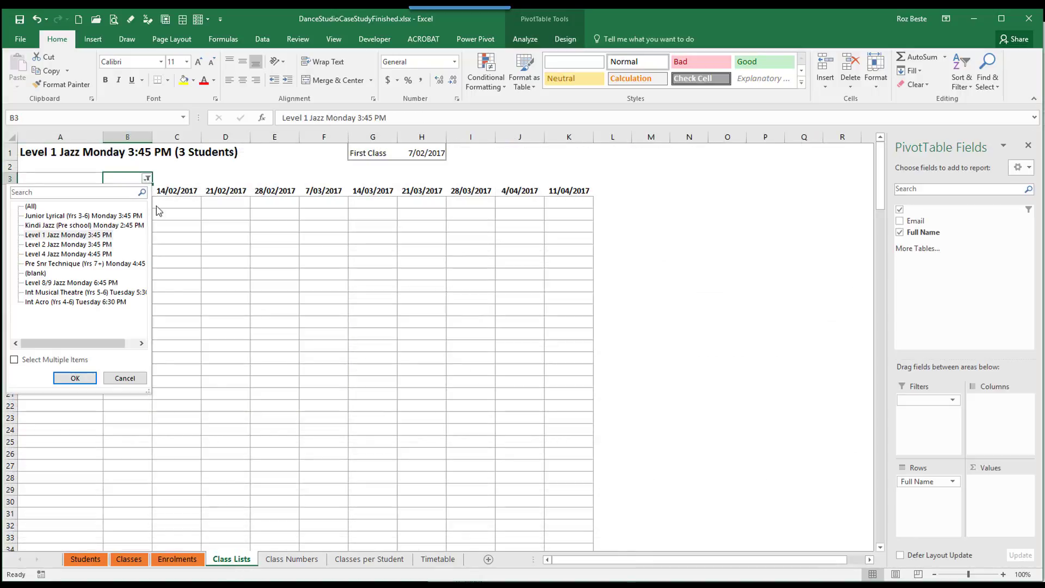
pyautogui.click(68, 246)
pyautogui.click(75, 377)
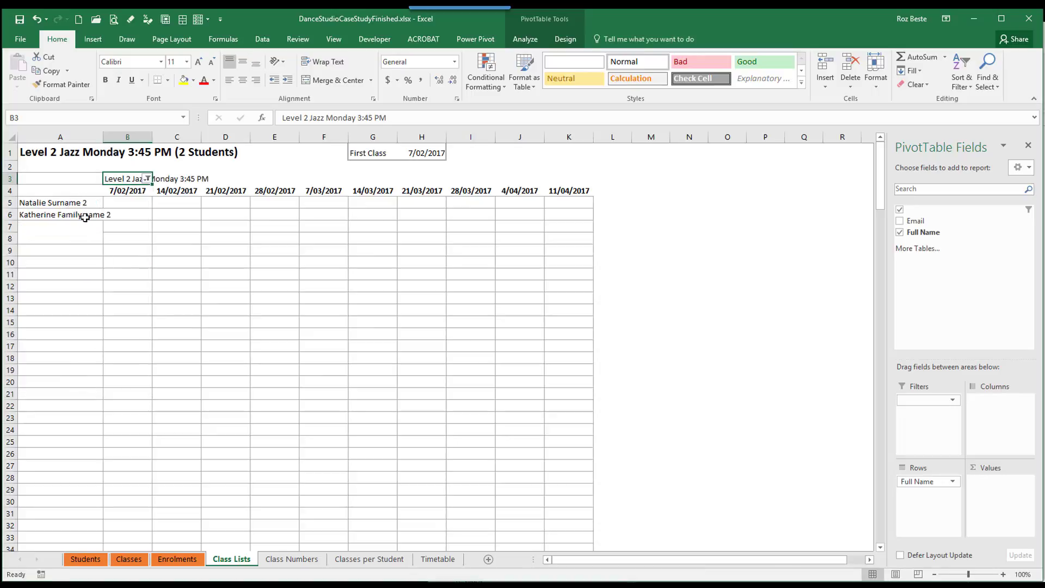
# Compare the Level 2 Jazz students with the Enrolments sheet and inspect how the class dates depend on the First Class date.
pyautogui.click(57, 214)
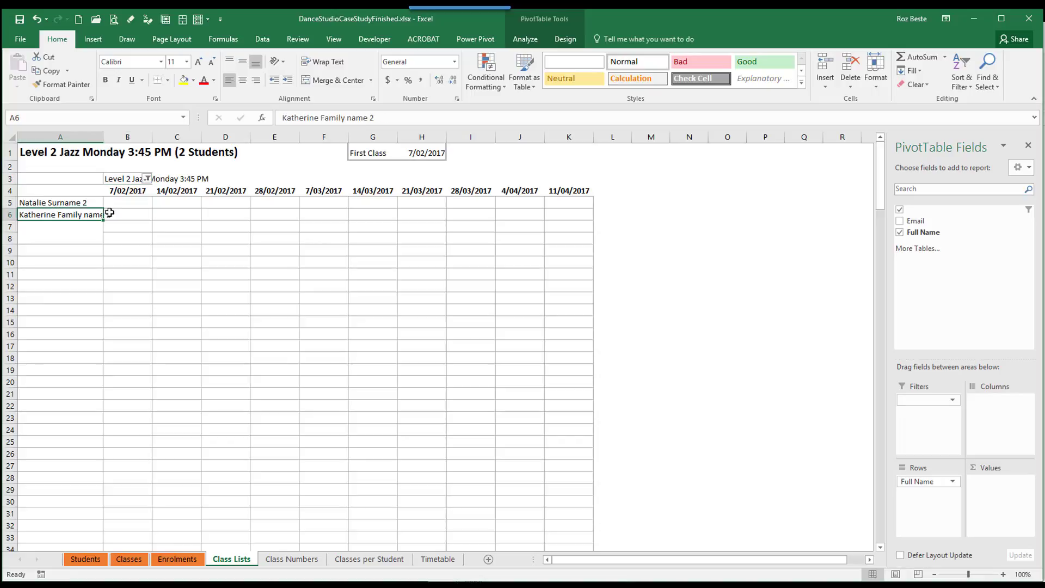
pyautogui.click(177, 560)
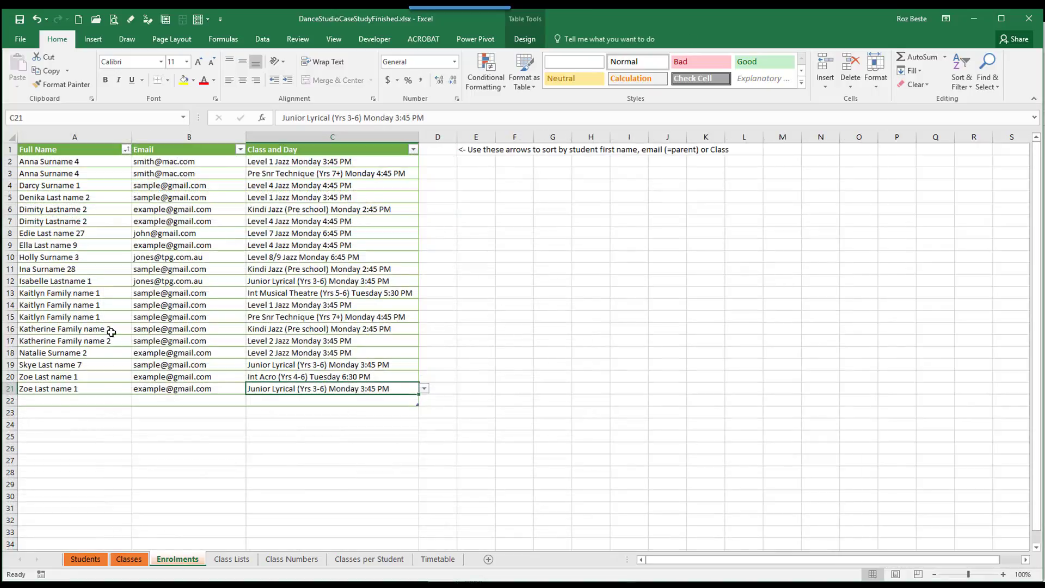
pyautogui.click(229, 559)
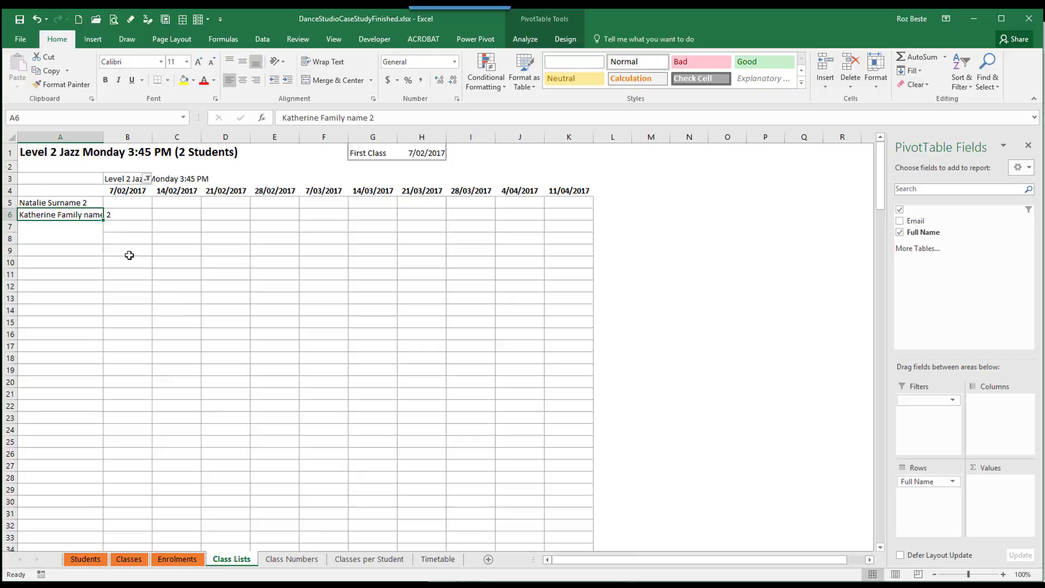
pyautogui.click(149, 179)
pyautogui.click(149, 179)
pyautogui.click(122, 192)
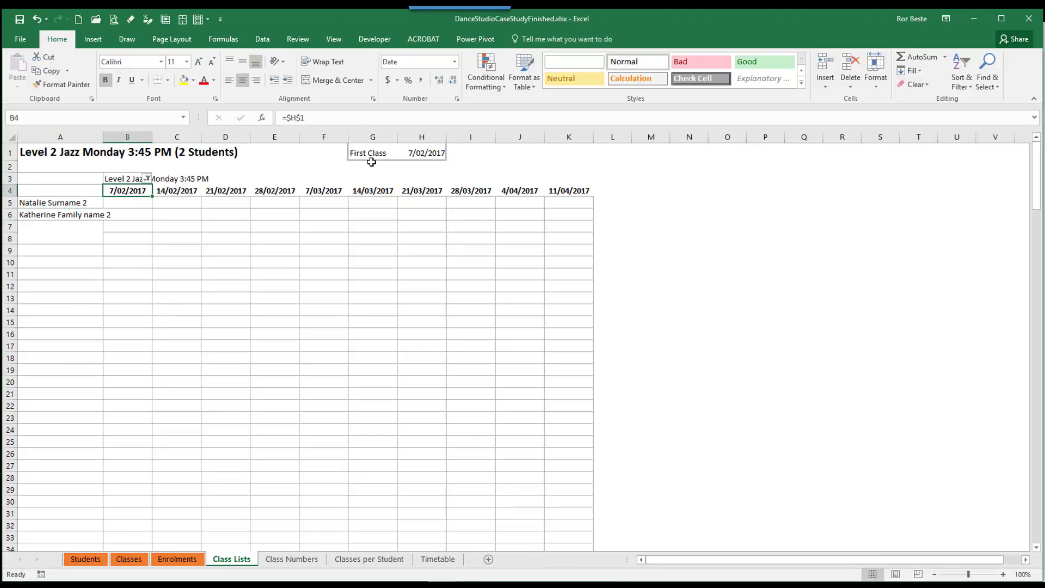
pyautogui.click(414, 151)
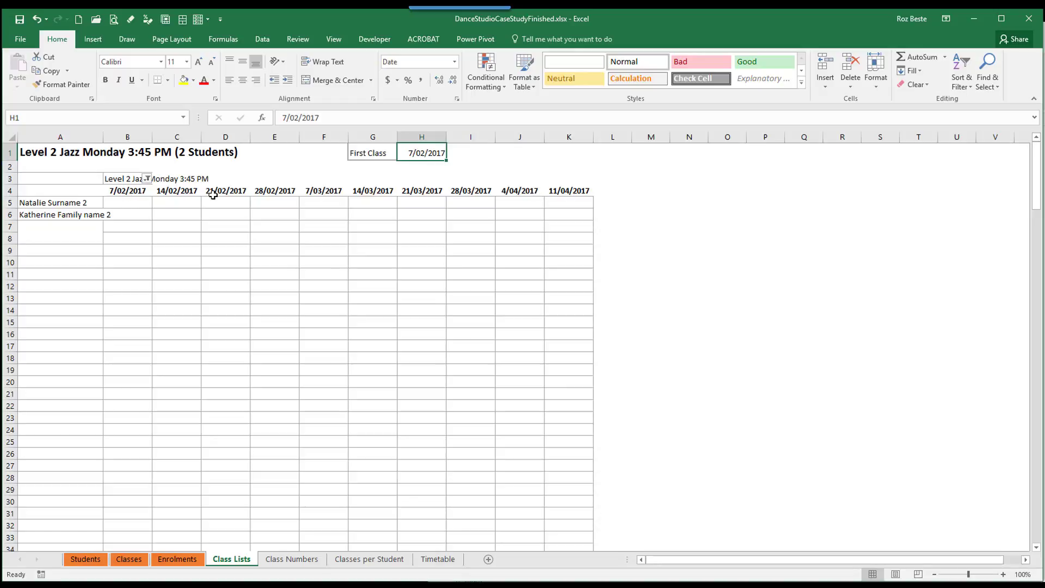
pyautogui.click(142, 204)
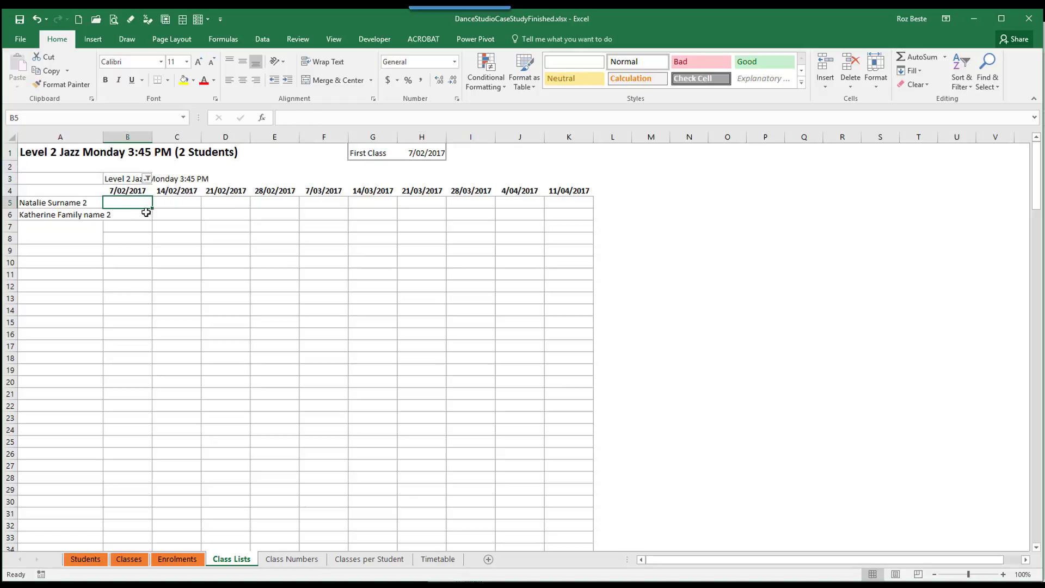
# Set the class filter on the Class Lists sheet to Level 1 Jazz Monday 3:45 PM.
pyautogui.click(134, 179)
pyautogui.click(146, 179)
pyautogui.click(54, 234)
pyautogui.click(77, 381)
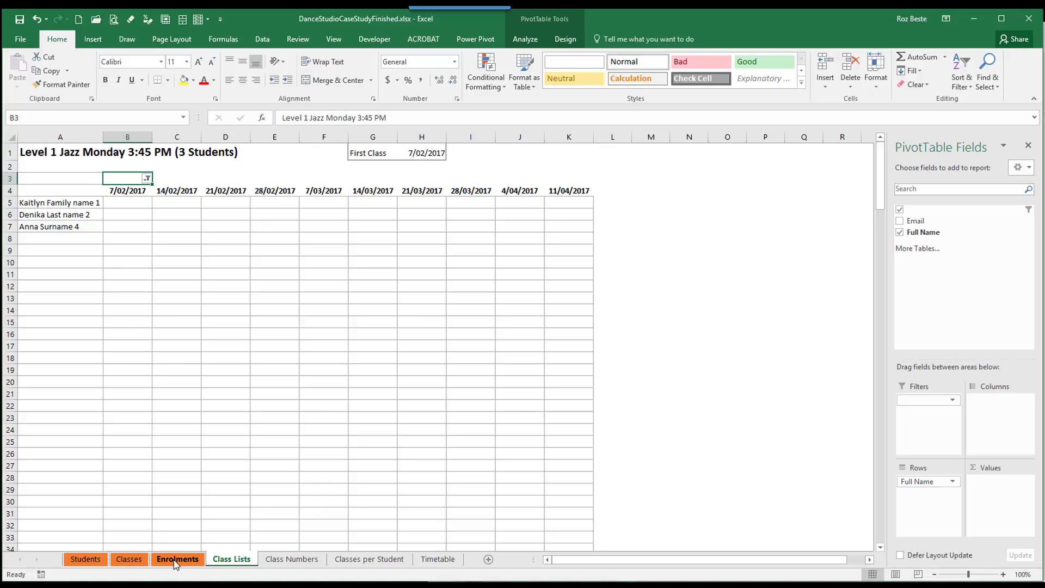
# Examine the Students By Class and Level PivotTable on the Class Numbers sheet.
pyautogui.click(291, 559)
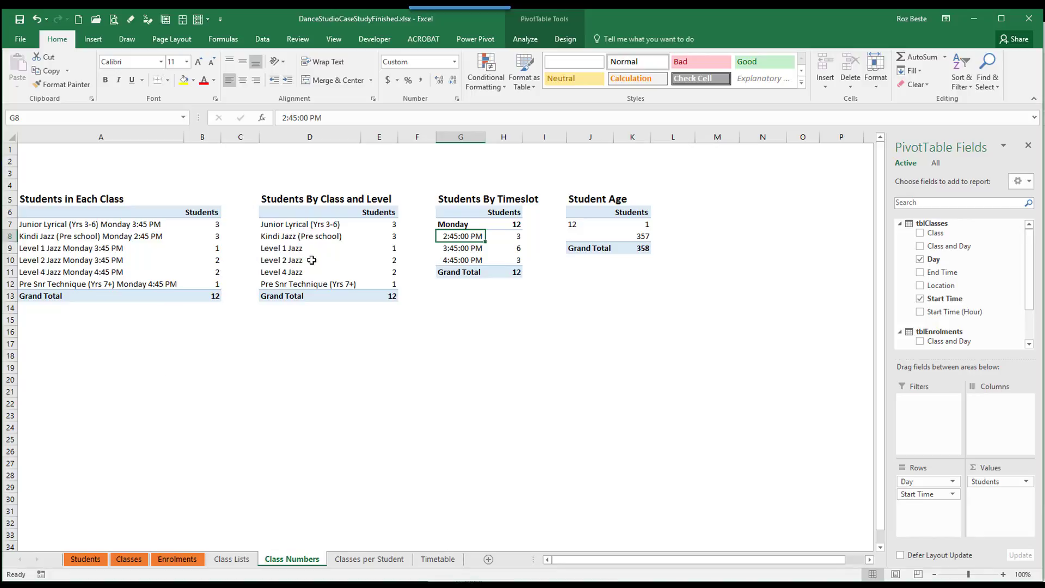
pyautogui.click(295, 250)
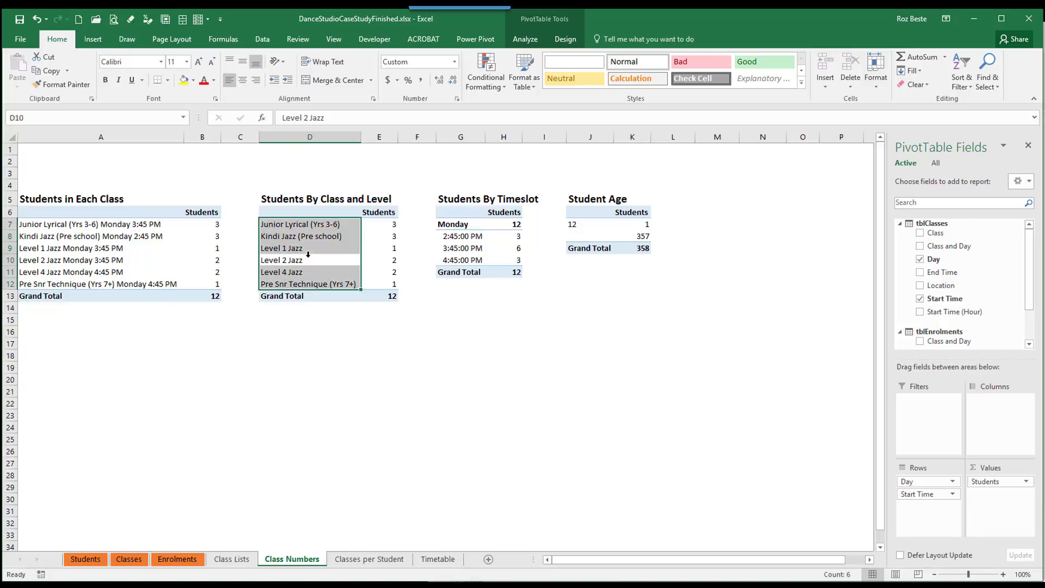
pyautogui.click(341, 357)
pyautogui.click(327, 248)
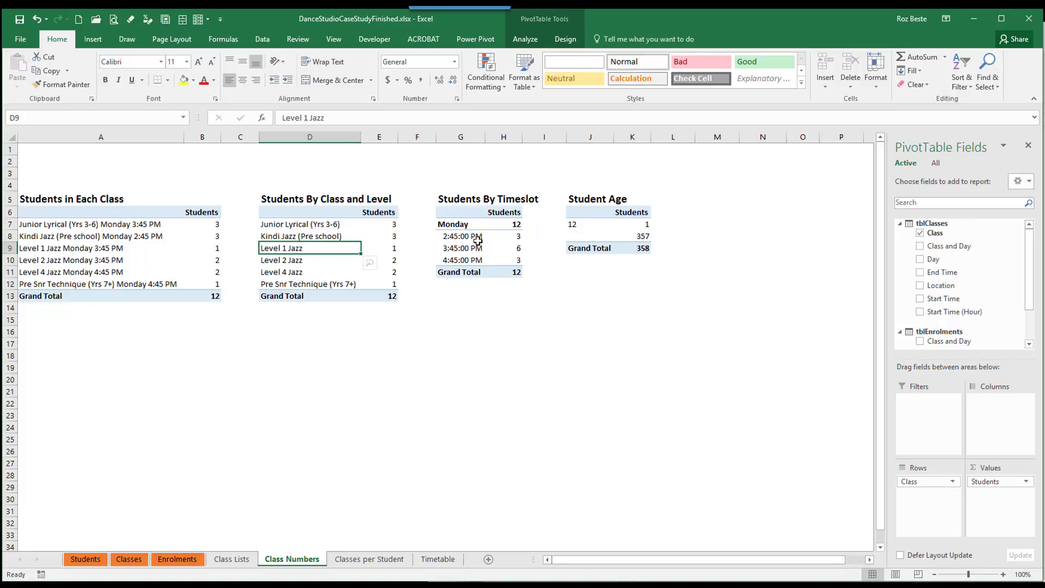
# Inspect the Students By Timeslot and Student Age PivotTables and the classes listed by email on the Classes per Student sheet.
pyautogui.click(459, 235)
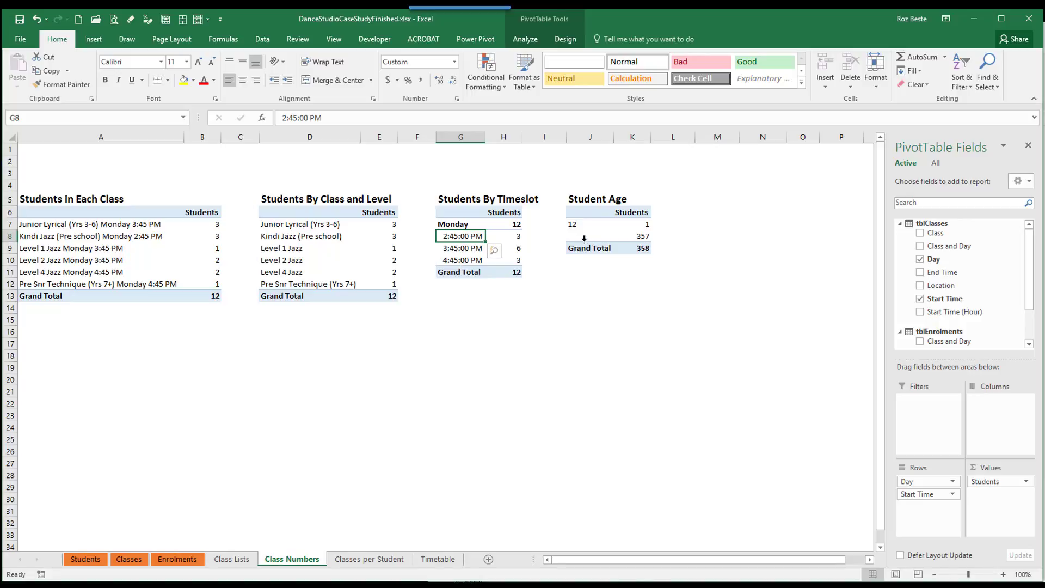
pyautogui.click(580, 222)
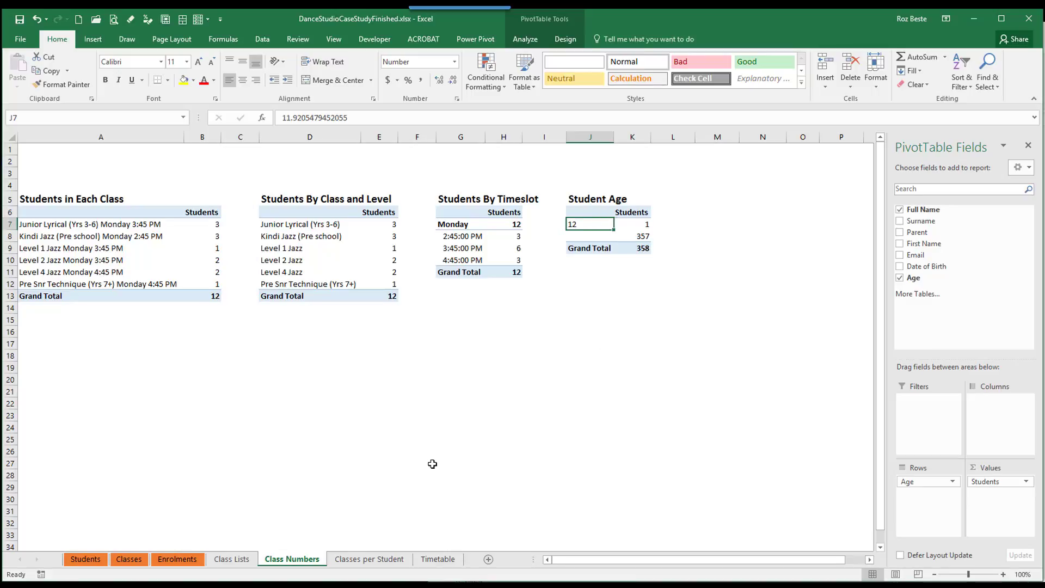
pyautogui.click(376, 559)
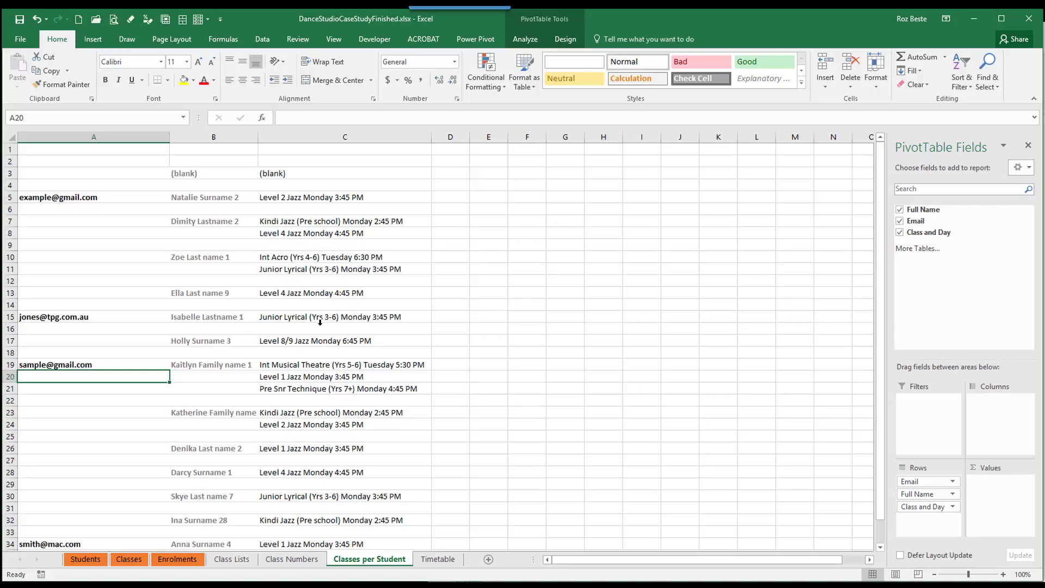
pyautogui.click(82, 368)
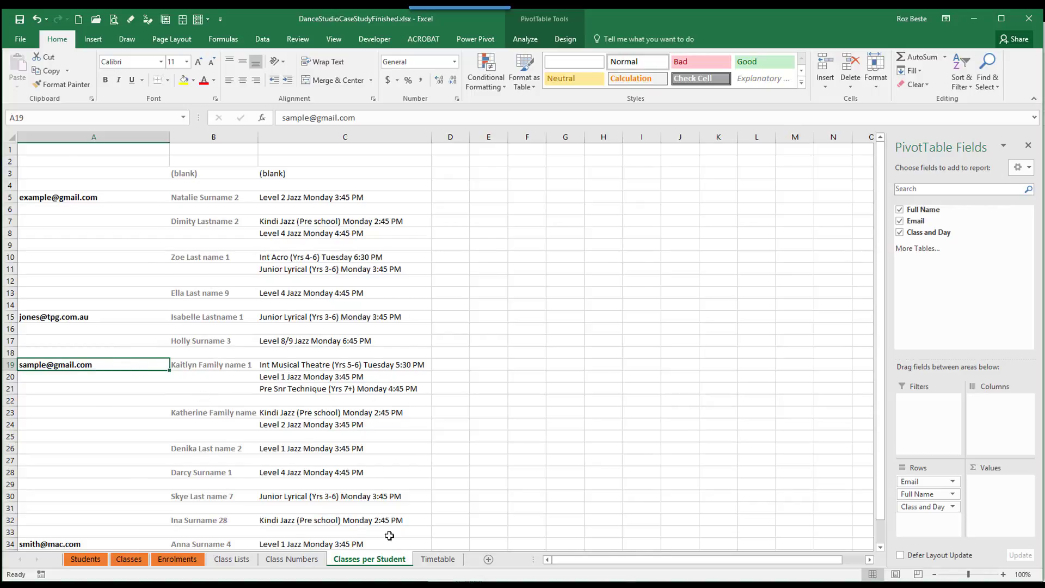
# Review the Timetable By Day and Timetable By Class PivotTables on the Timetable sheet, including the Level 2 Jazz sessions.
pyautogui.hotkey('ctrl', 'pagedown')
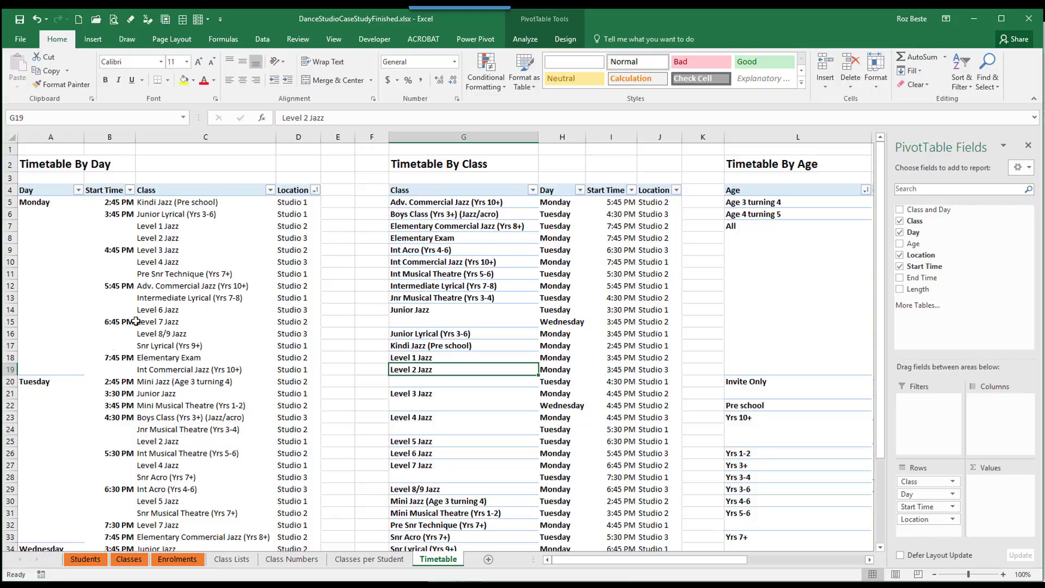
pyautogui.scroll(-1, 190, 376)
pyautogui.scroll(-4, 190, 379)
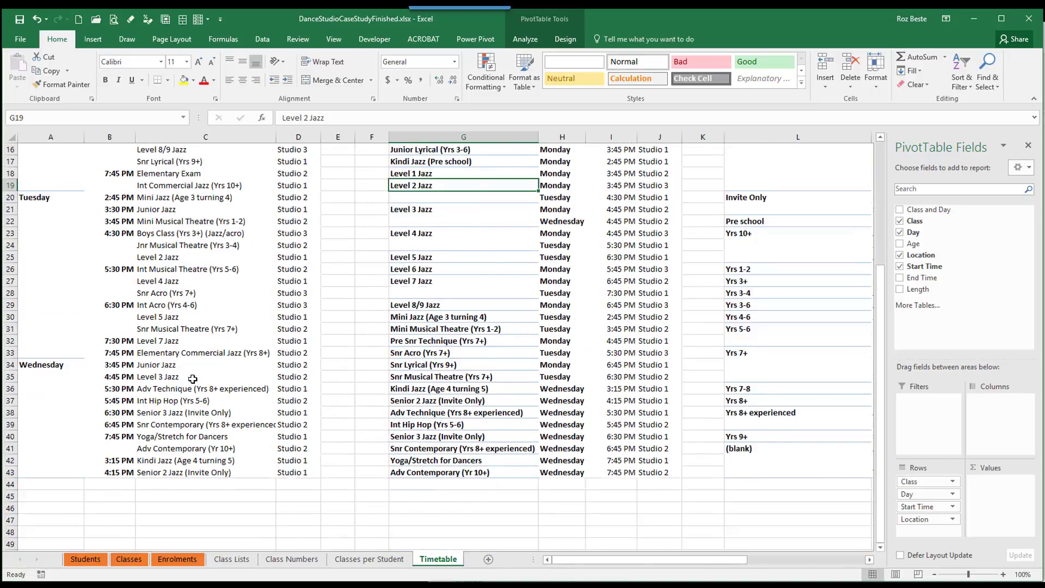
pyautogui.scroll(5, 372, 276)
pyautogui.click(448, 230)
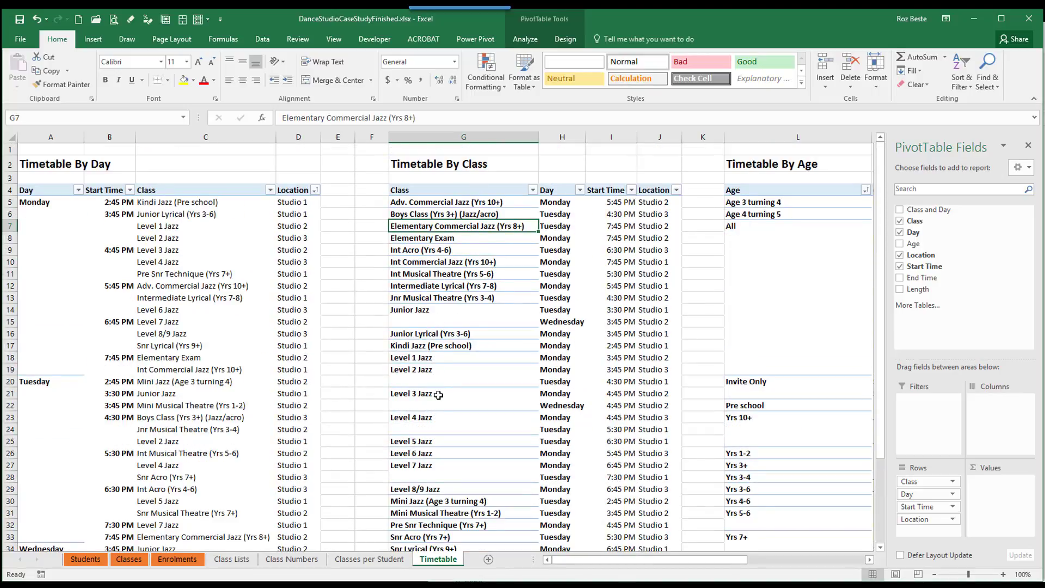
pyautogui.click(428, 379)
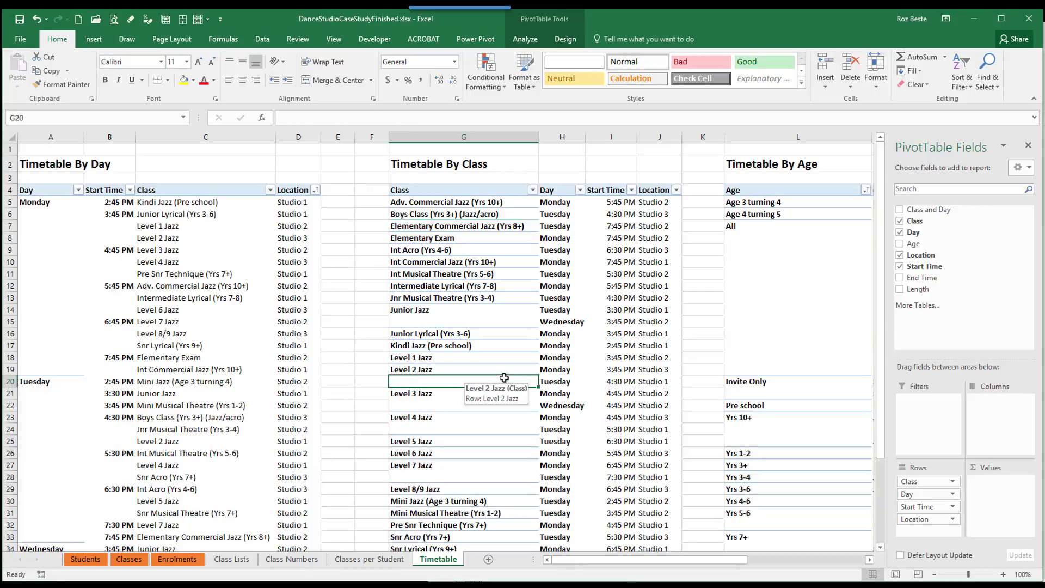
pyautogui.click(433, 370)
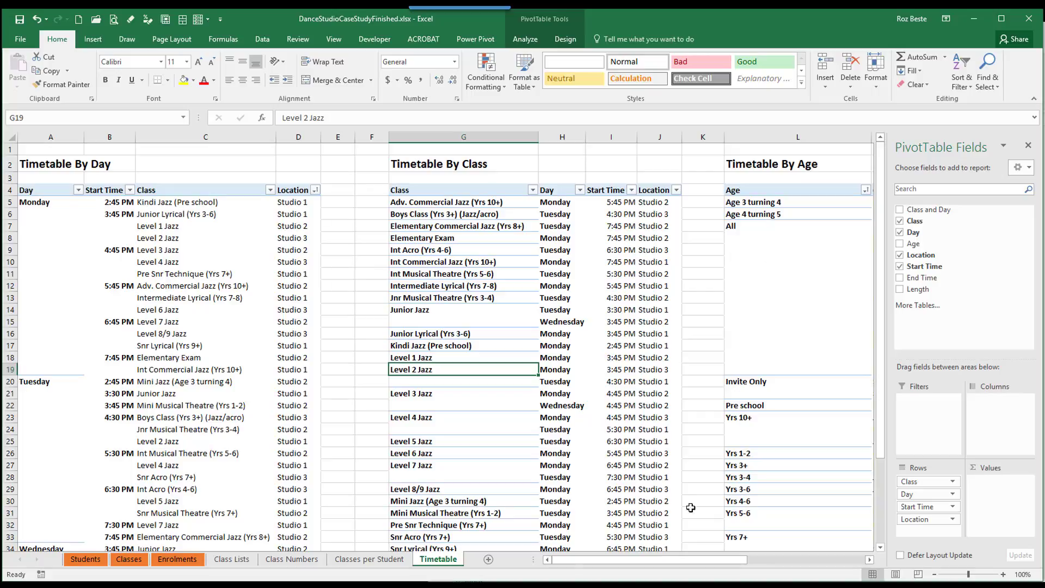
# Examine the Timetable By Age PivotTable on the Timetable sheet and return to the sheet's first columns.
pyautogui.moveTo(655, 561); pyautogui.dragTo(714, 563)
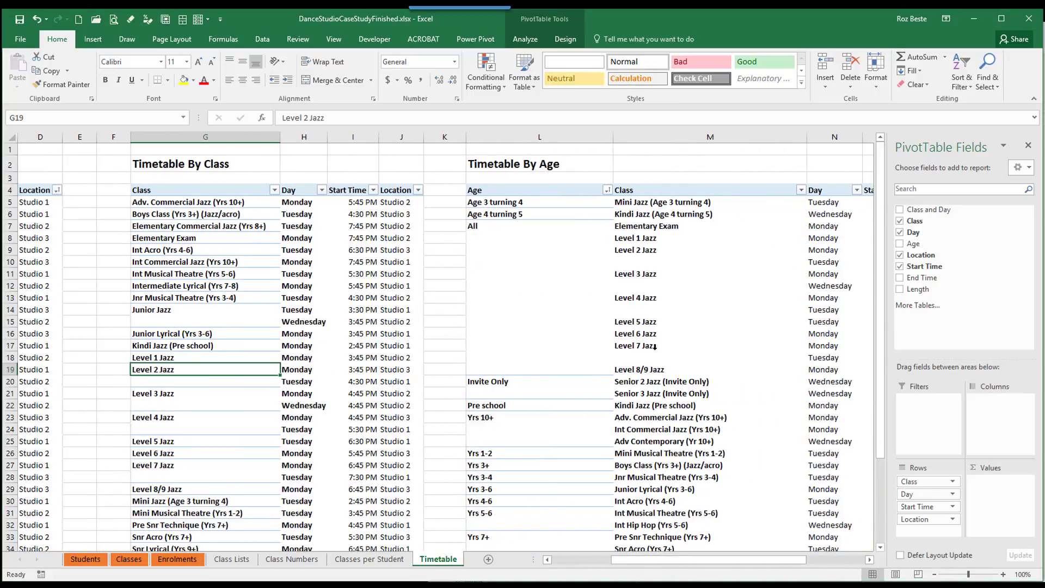
pyautogui.click(815, 560)
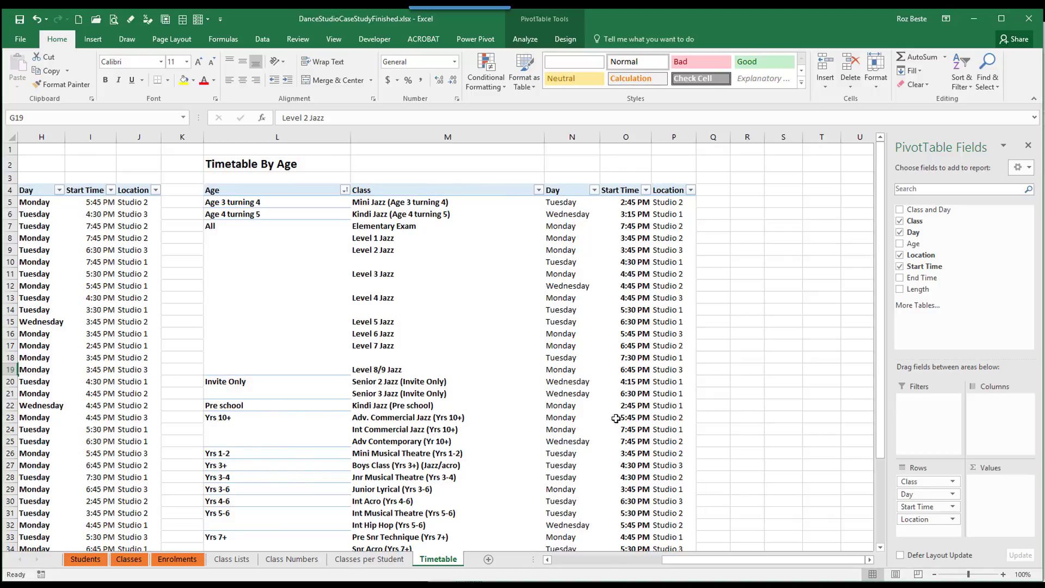
pyautogui.scroll(-4, 439, 416)
pyautogui.scroll(2, 435, 417)
pyautogui.scroll(2, 436, 418)
pyautogui.moveTo(667, 559); pyautogui.dragTo(556, 559)
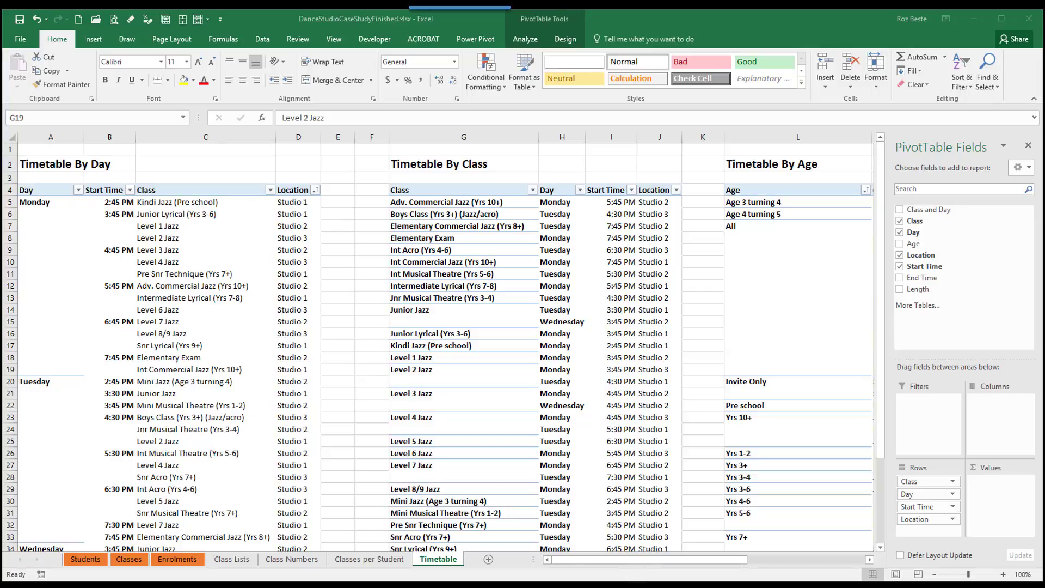
# Look back at the Master Sheet in DanceStudioCaseStudyStart.xlsx and revisit the Students, Classes and Enrolments sheets in DanceStudioCaseStudyFinished.xlsx.
pyautogui.hotkey('alt', 'Tab')
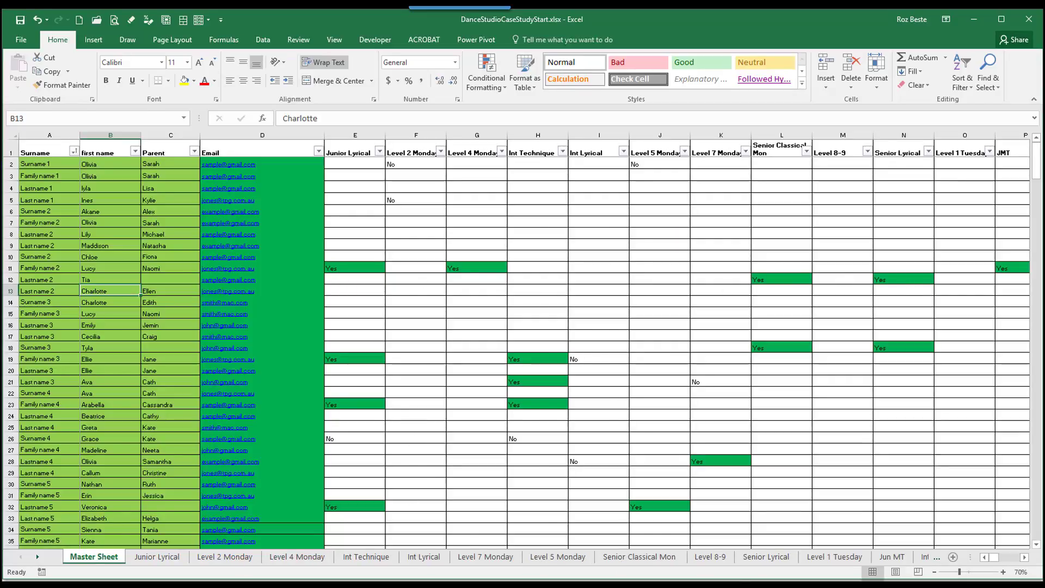
pyautogui.hotkey('alt', 'Tab')
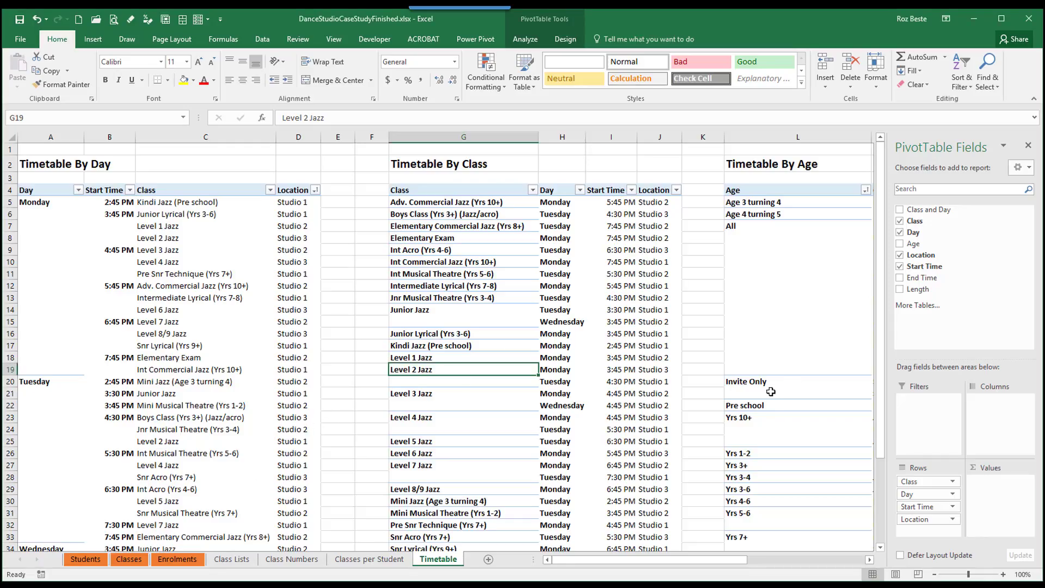
pyautogui.click(100, 565)
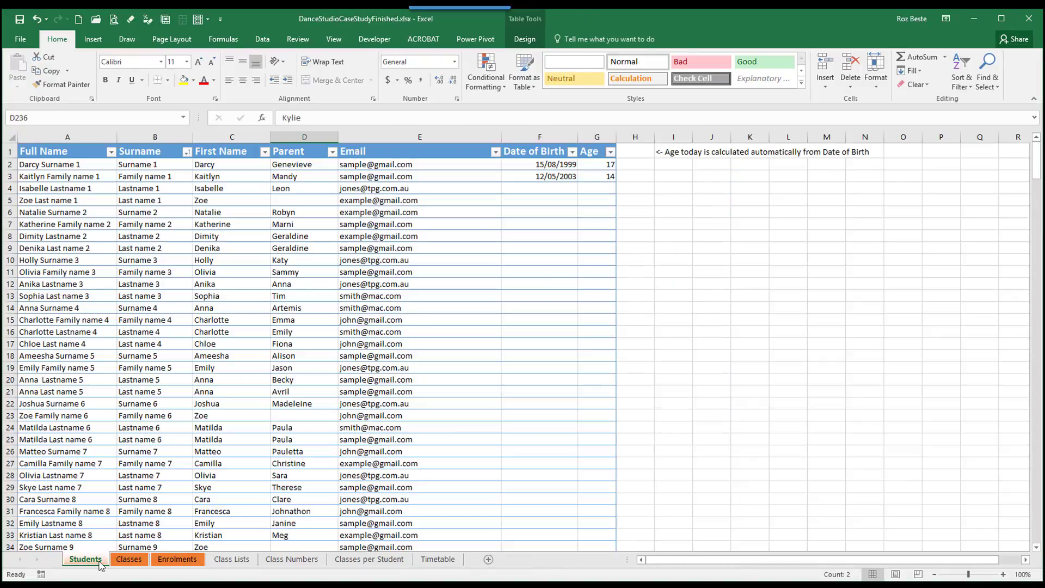
pyautogui.click(132, 565)
pyautogui.click(159, 562)
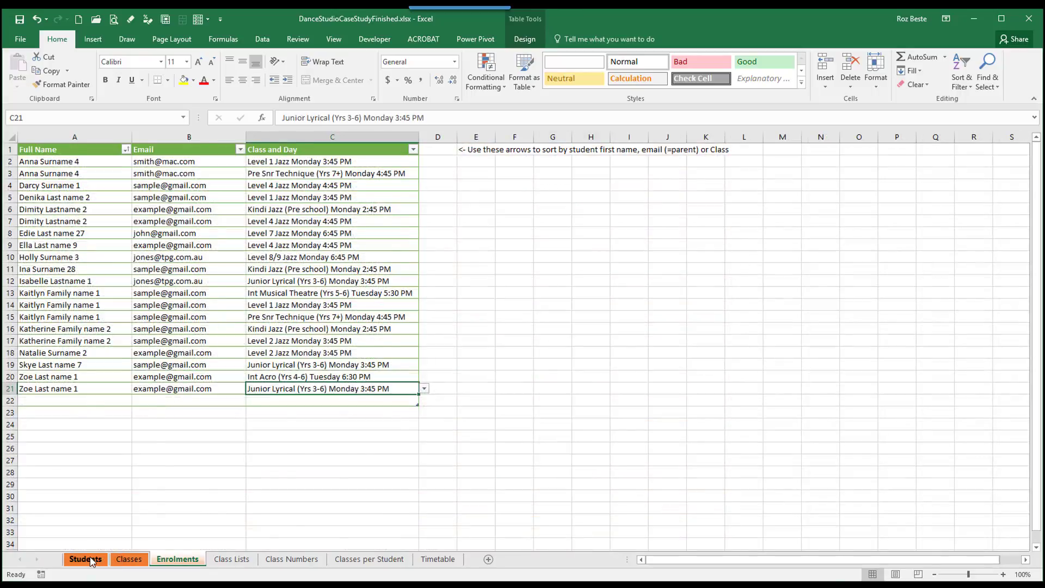
pyautogui.click(88, 562)
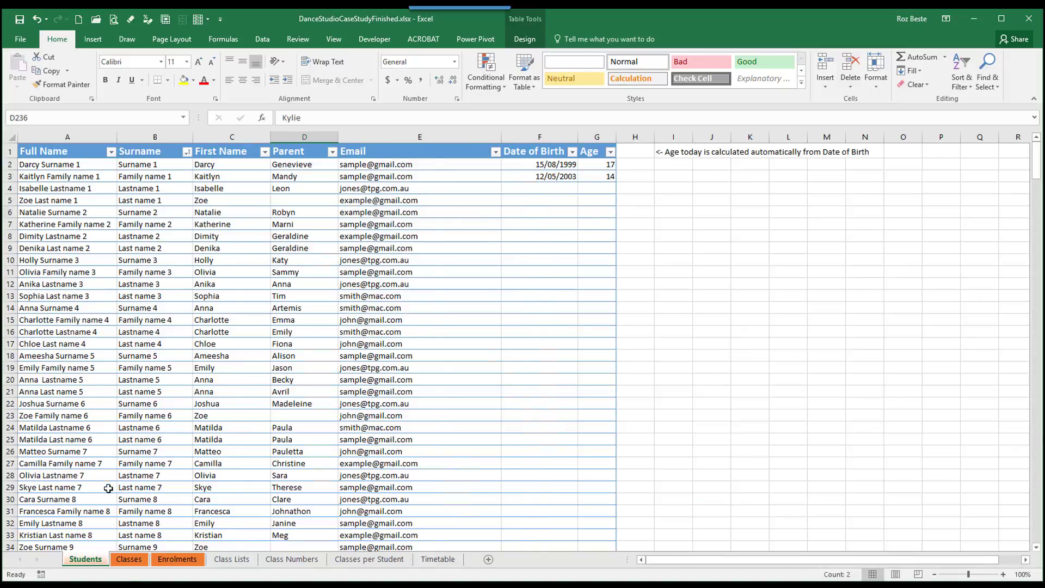
pyautogui.click(125, 561)
pyautogui.click(83, 564)
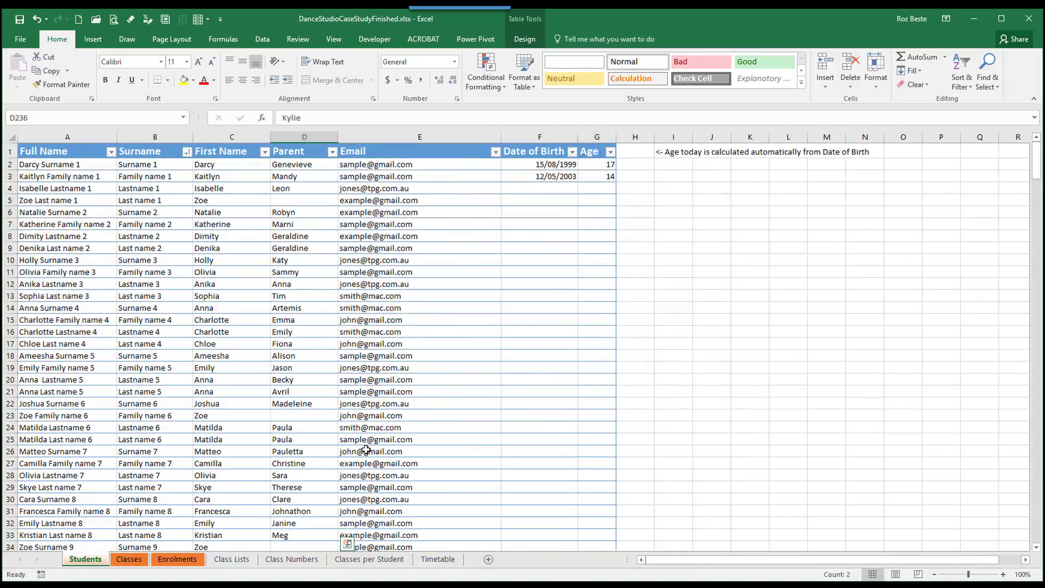